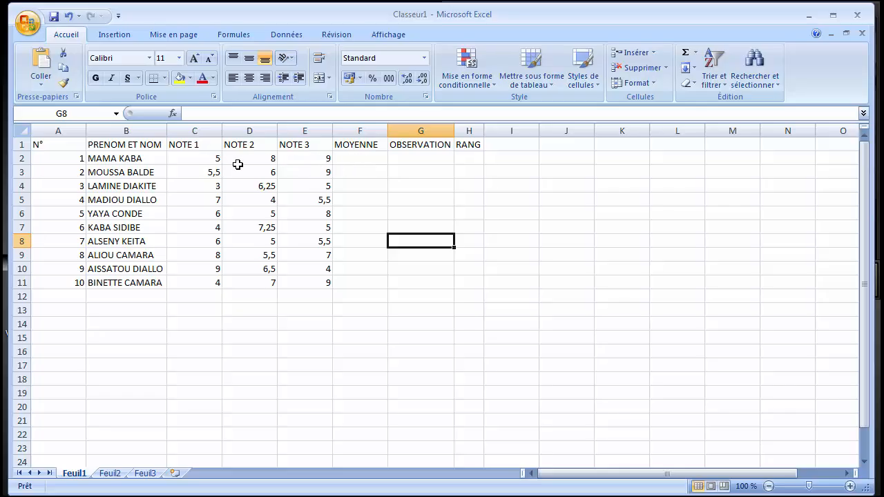
Enter the formula =MOYENNE(C2+D2+E2)/3 in cell F2 to average the first student's three grades.
left_click(352, 159)
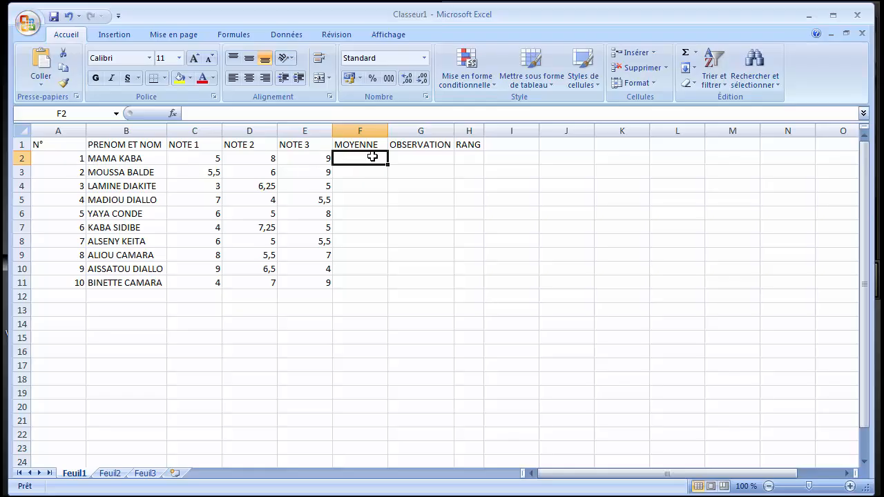
type("=")
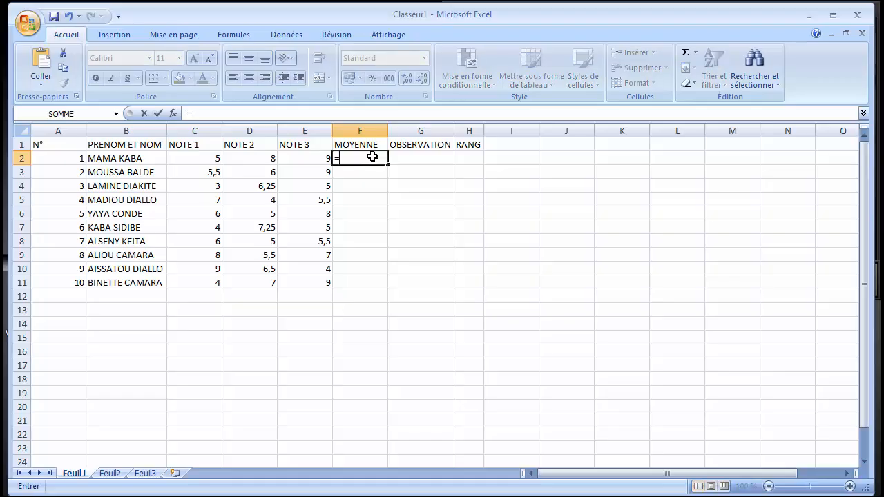
type("moye")
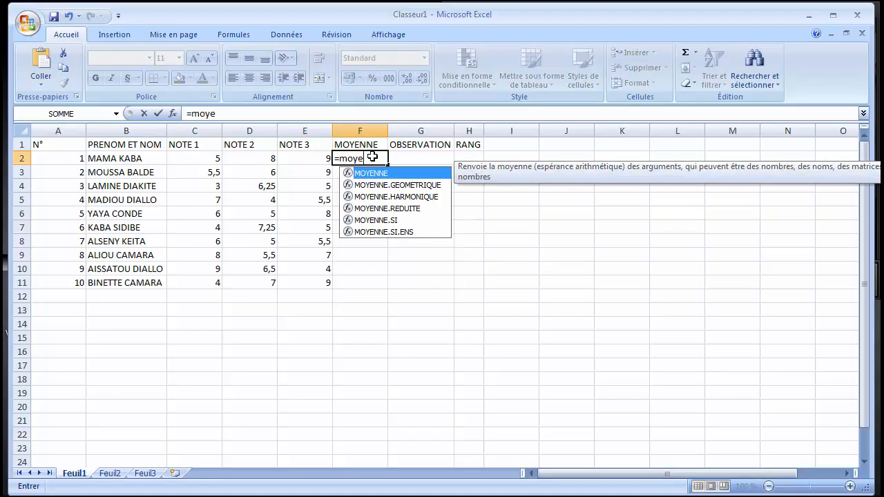
type("nne")
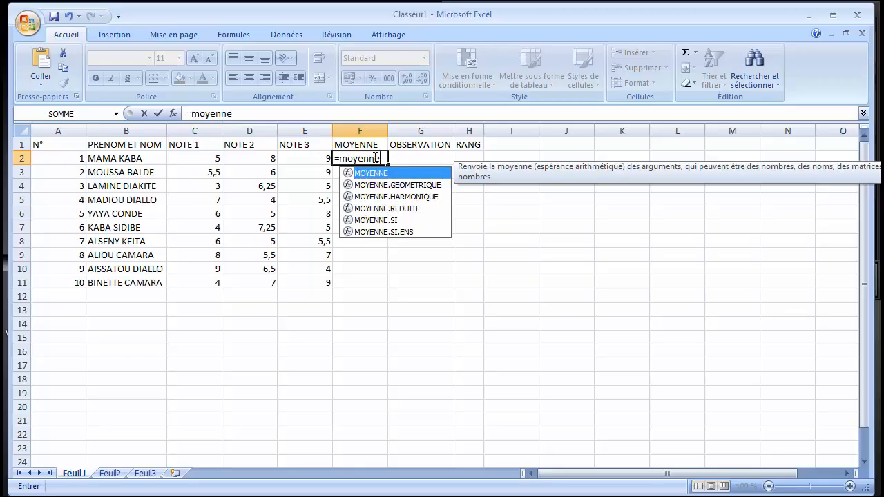
double_click(376, 175)
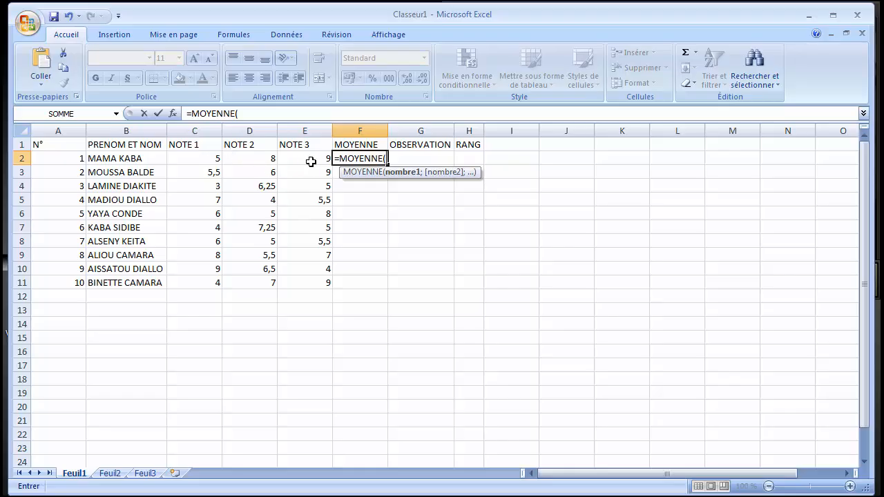
left_click(193, 159)
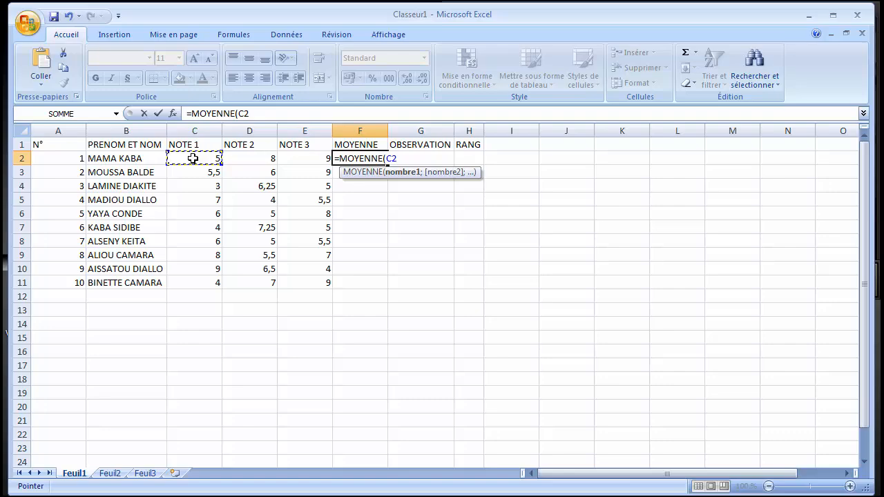
type("+")
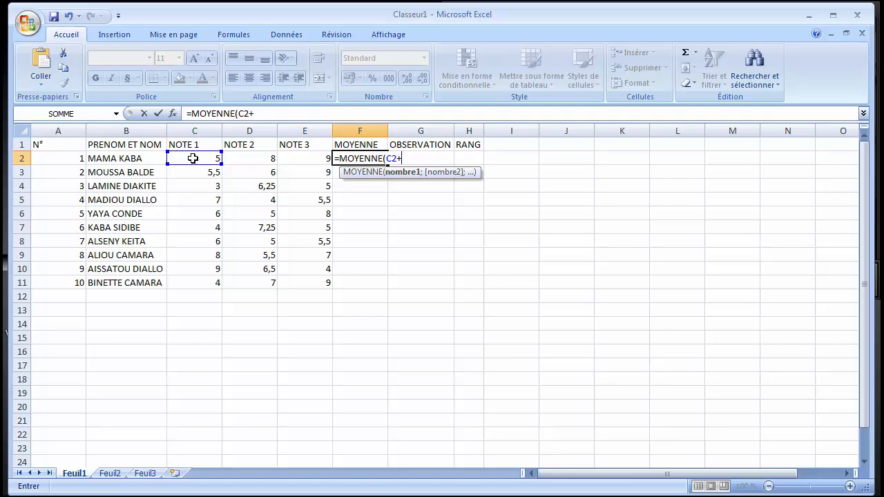
left_click(247, 164)
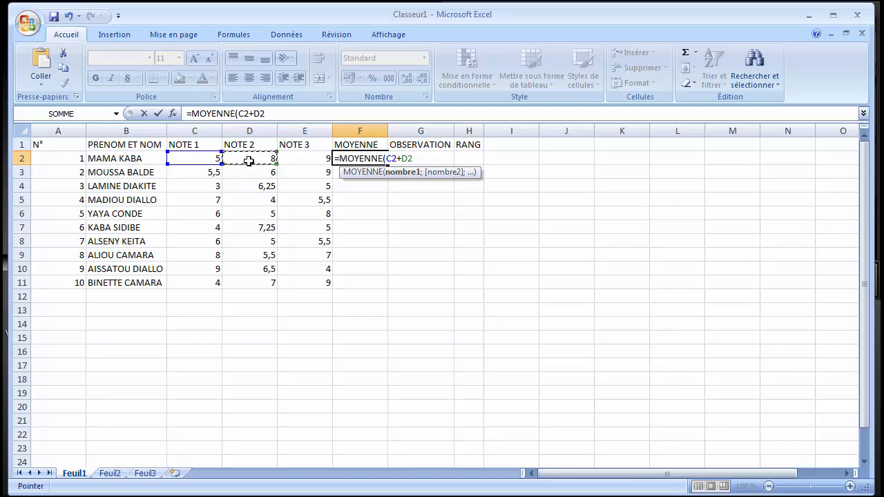
type("+")
left_click(293, 161)
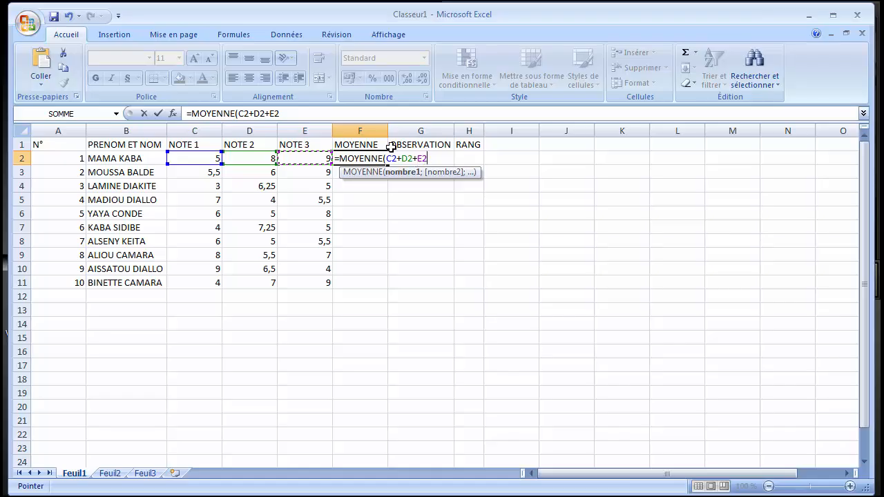
type(")/")
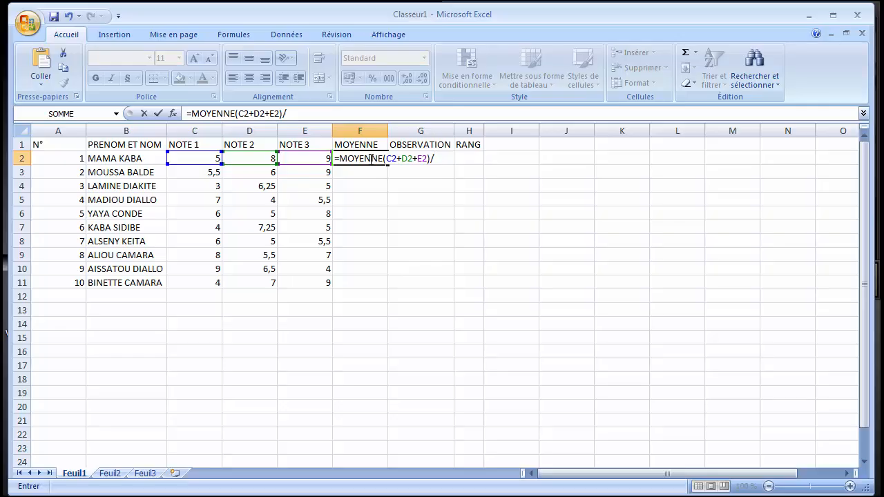
type("3")
key("Return")
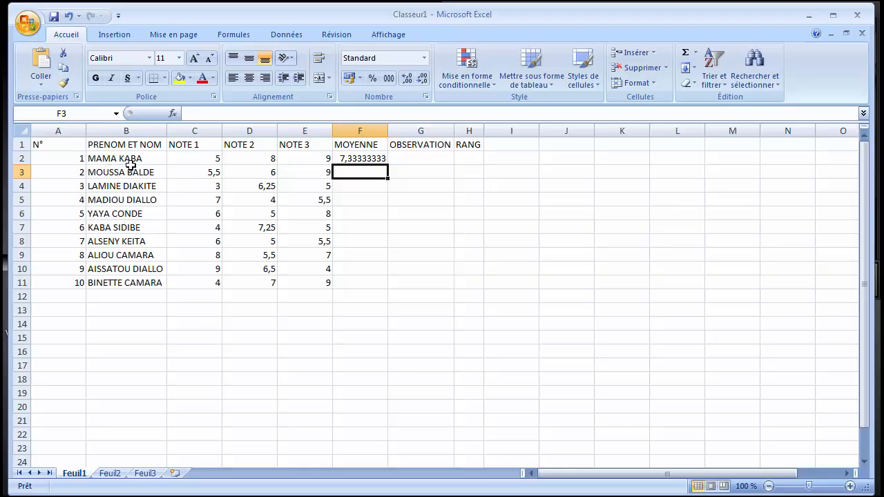
Copy the average formula from F2 down the MOYENNE column to F11.
left_click(347, 159)
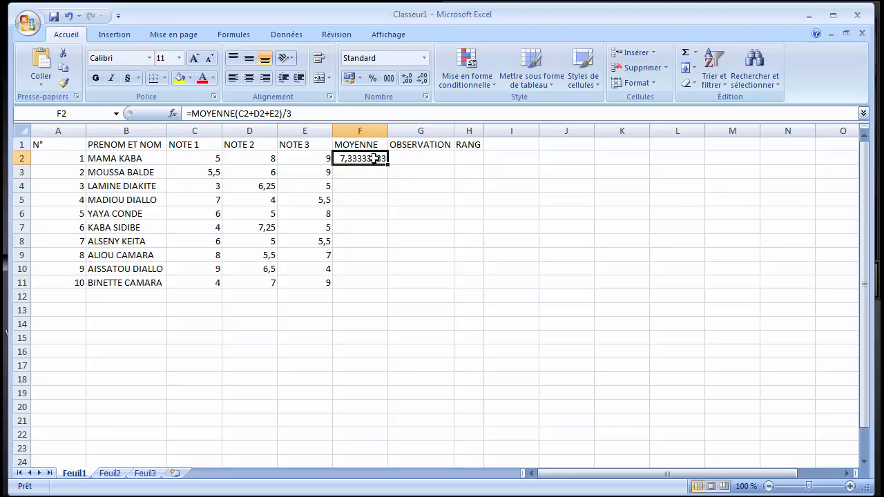
left_click(390, 164)
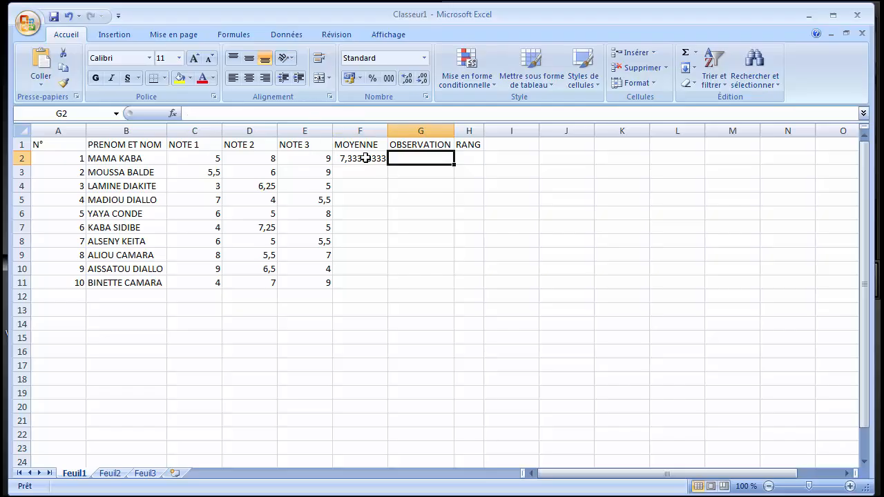
left_click(366, 158)
double_click(387, 166)
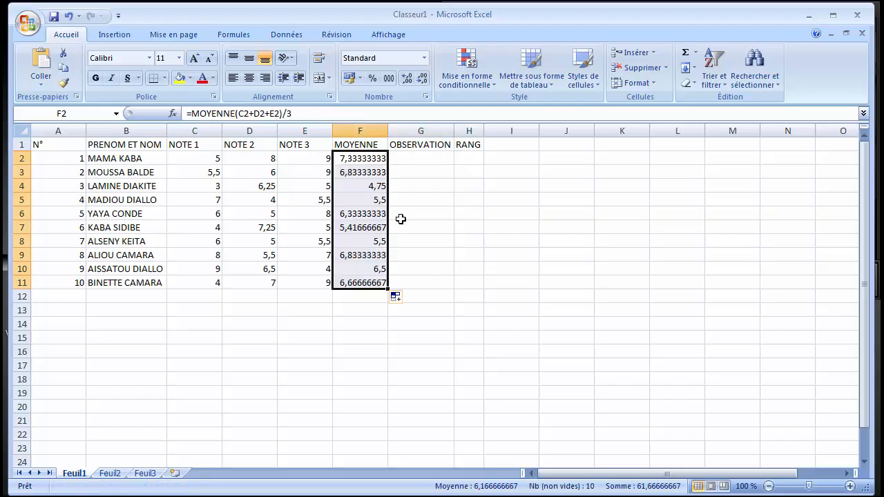
Begin a SI formula in OBSERVATION cell G2 with the logical test F2>=5.
left_click(401, 158)
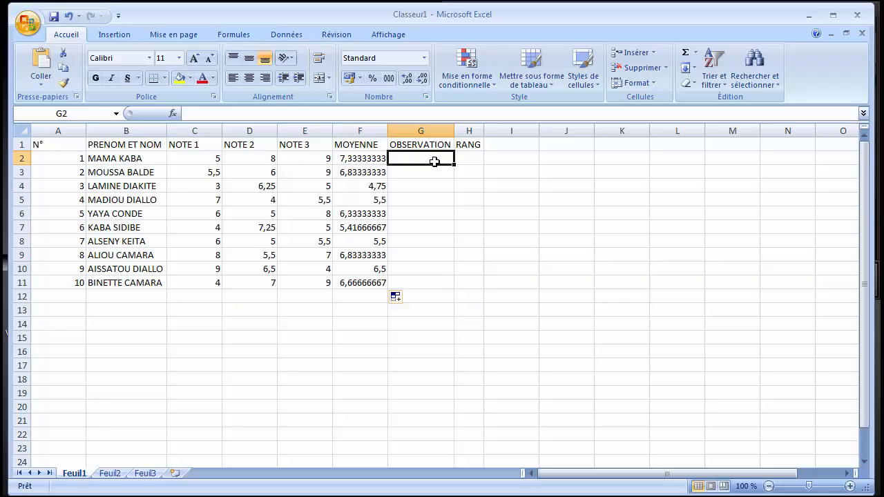
type("=")
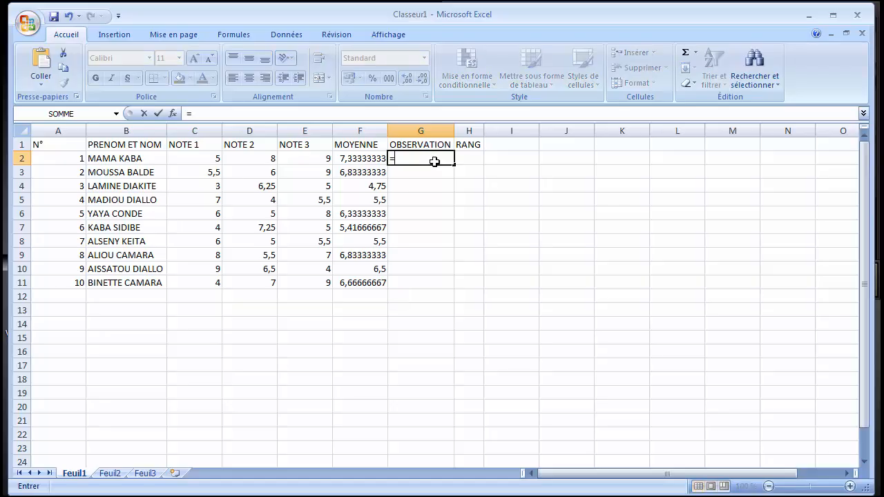
type("si")
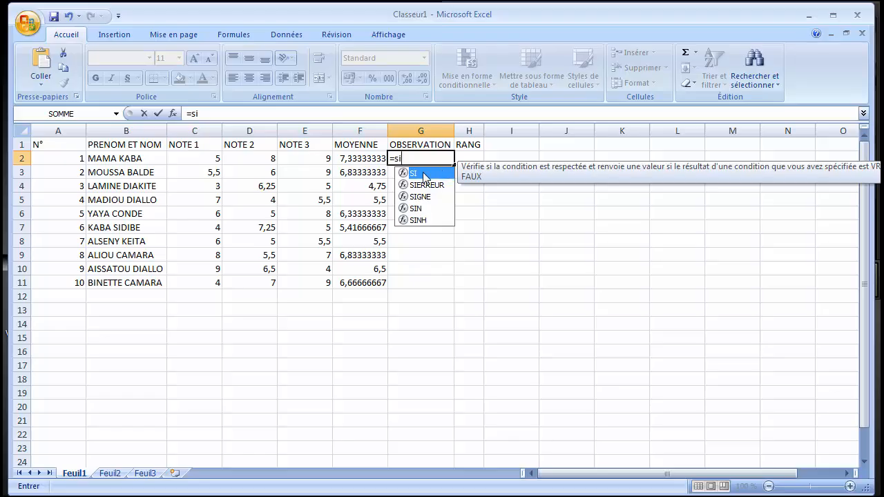
double_click(422, 173)
left_click(116, 113)
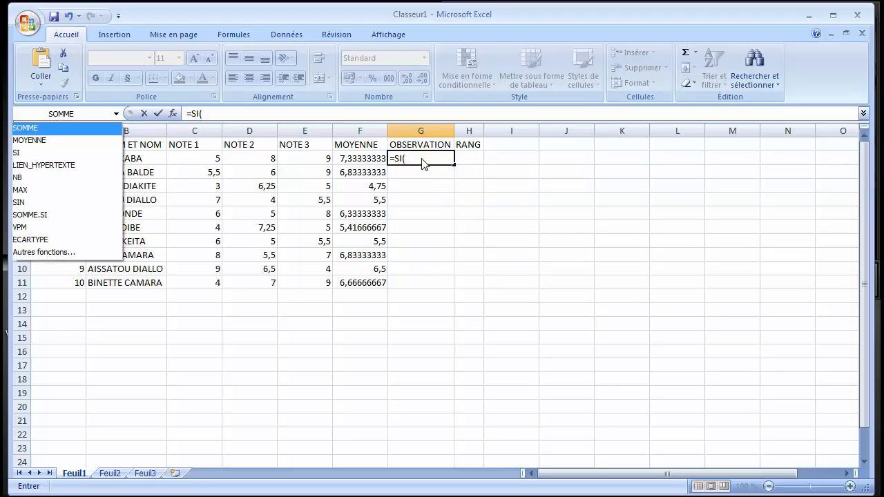
left_click(423, 159)
left_click(421, 158)
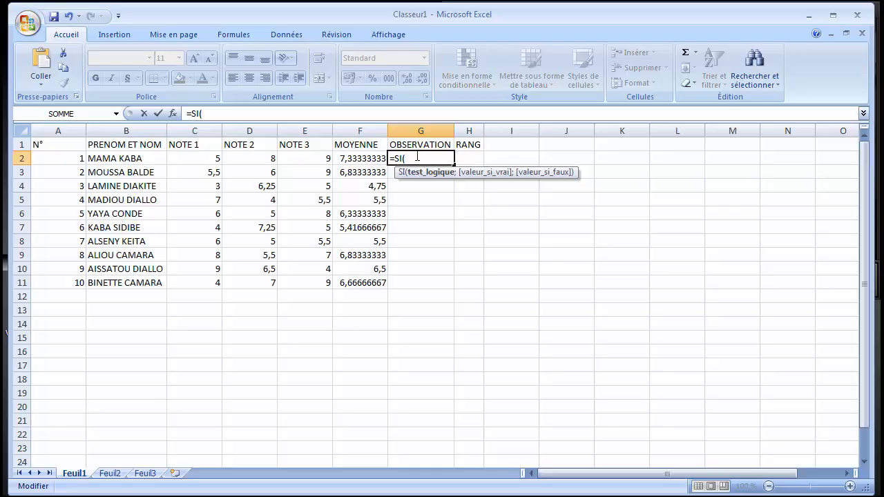
left_click(368, 159)
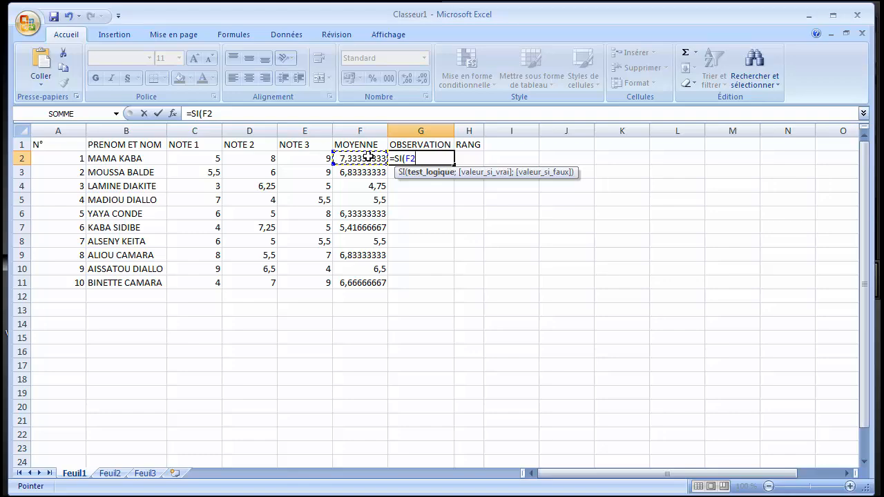
type(">=5")
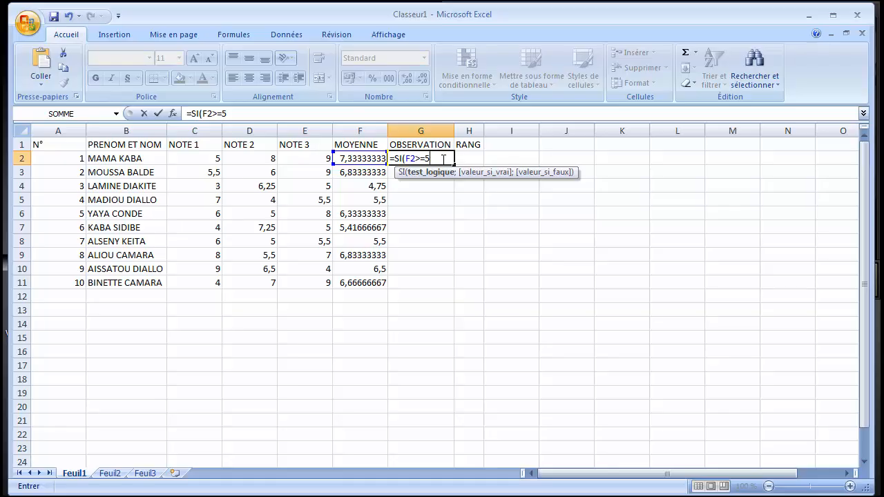
type(";")
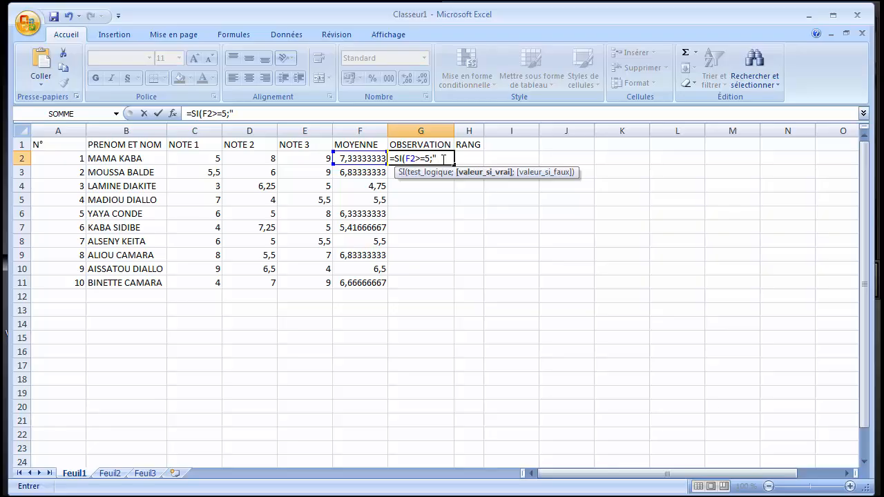
Complete the SI formula in G2 so it returns "admis" when true and "echoue" when false.
type("\"adm")
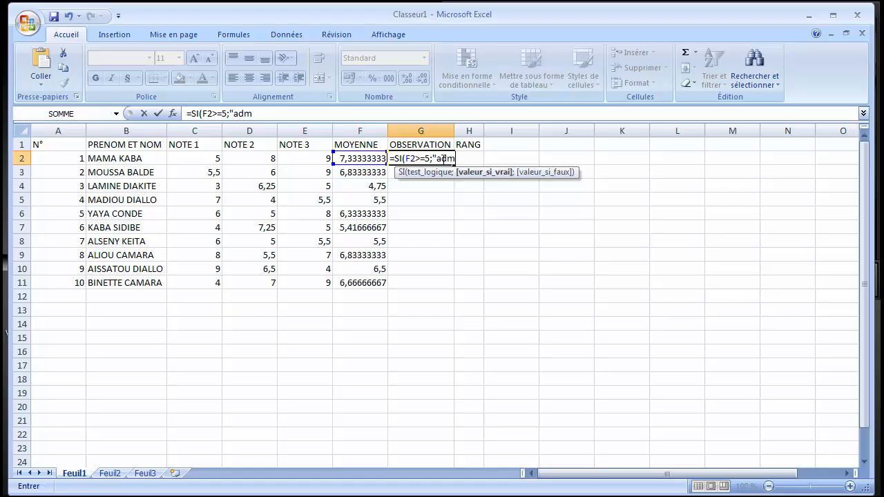
type("is")
type("\";")
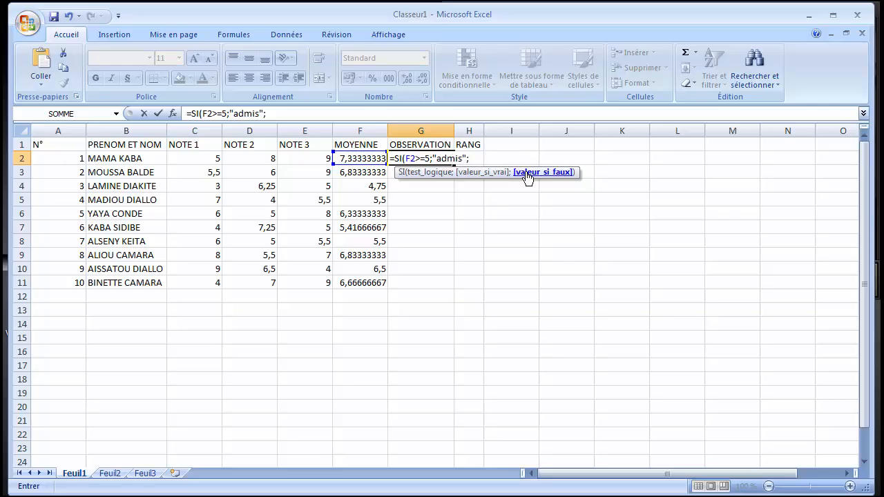
type("\"echoue\"à")
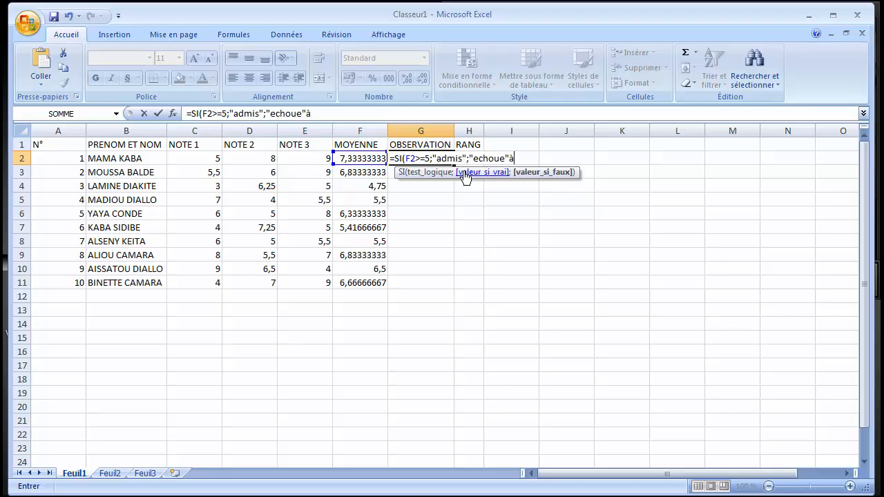
key("BackSpace")
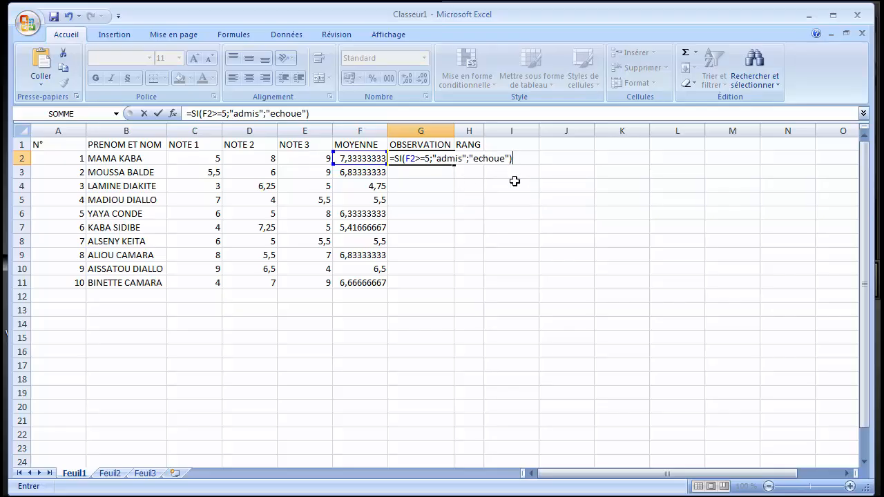
key("Return")
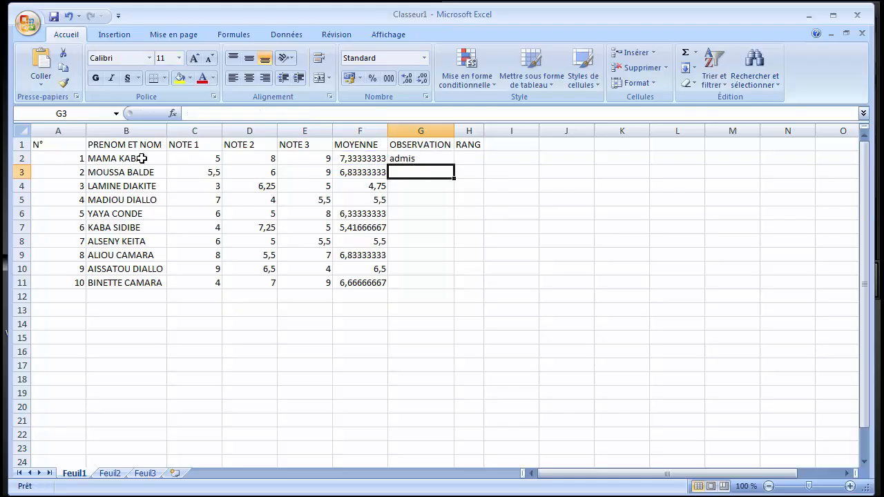
Copy the SI formula from G2 down the OBSERVATION column to G11 and check the cells G3 to G6.
left_click(403, 158)
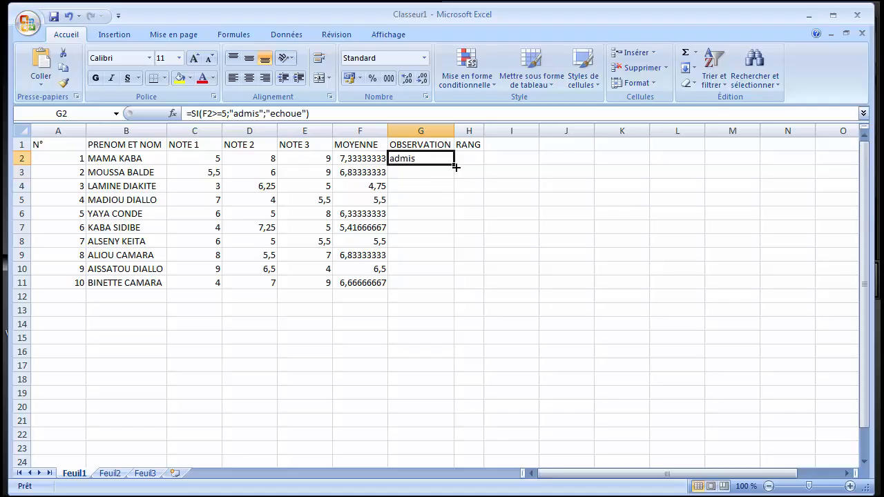
left_click_drag(455, 165, 458, 288)
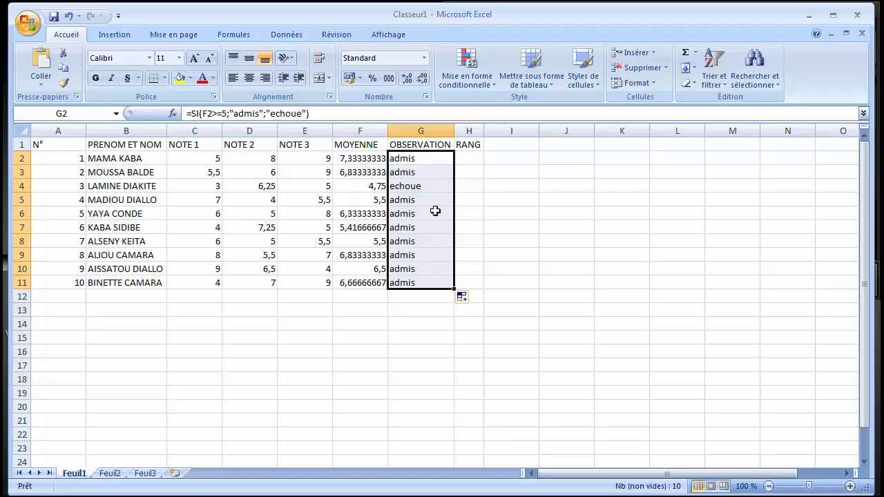
left_click(427, 174)
left_click(422, 186)
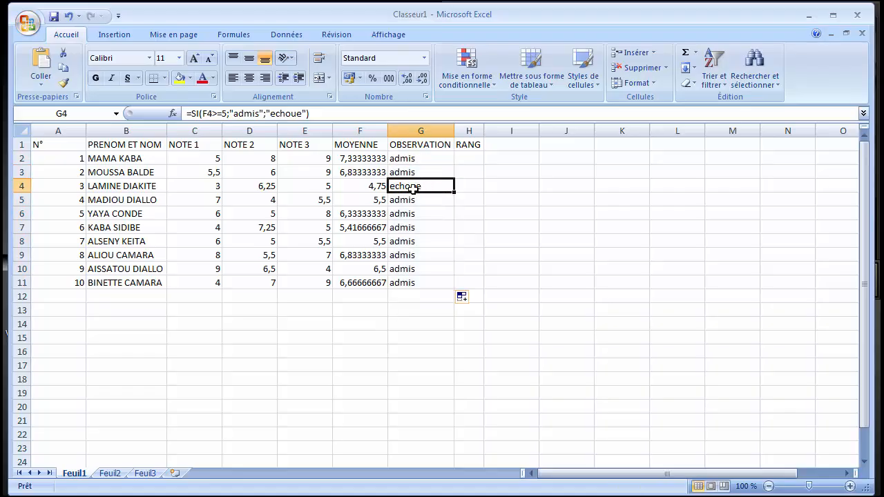
left_click(419, 200)
left_click(415, 213)
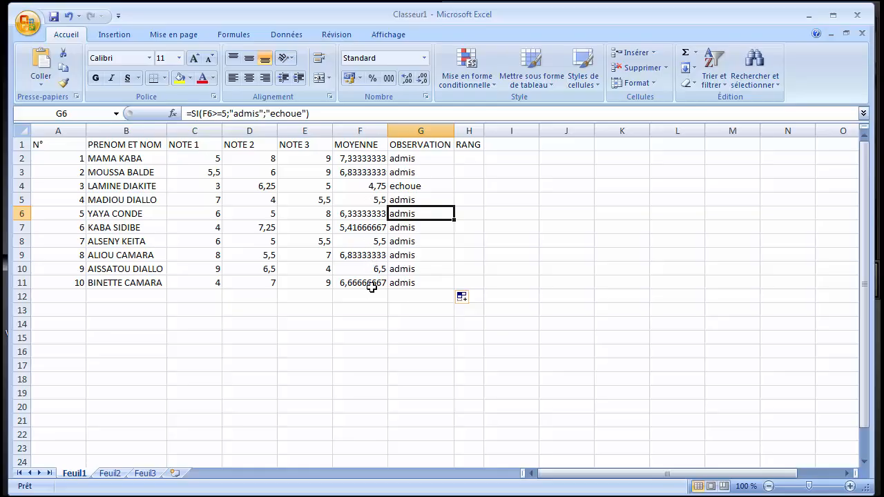
Sort the student table by MOYENNE values in the order "Du plus grand au plus petit".
left_click(369, 145)
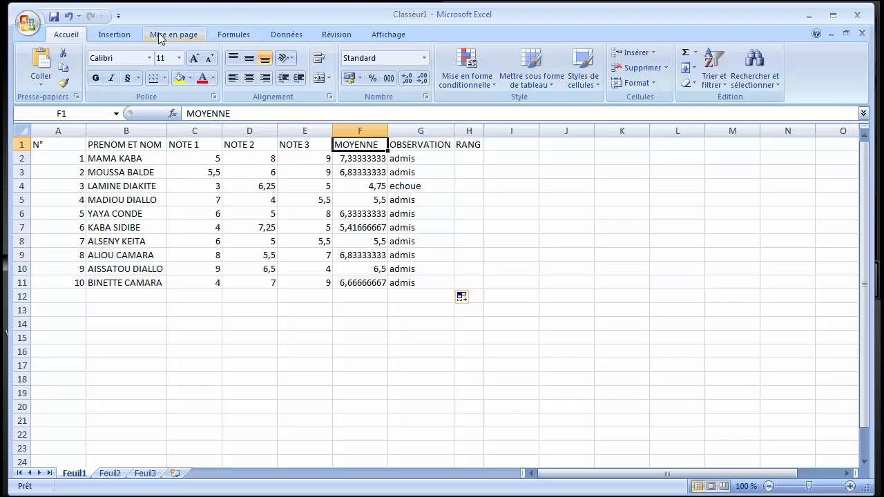
left_click(274, 34)
left_click(423, 69)
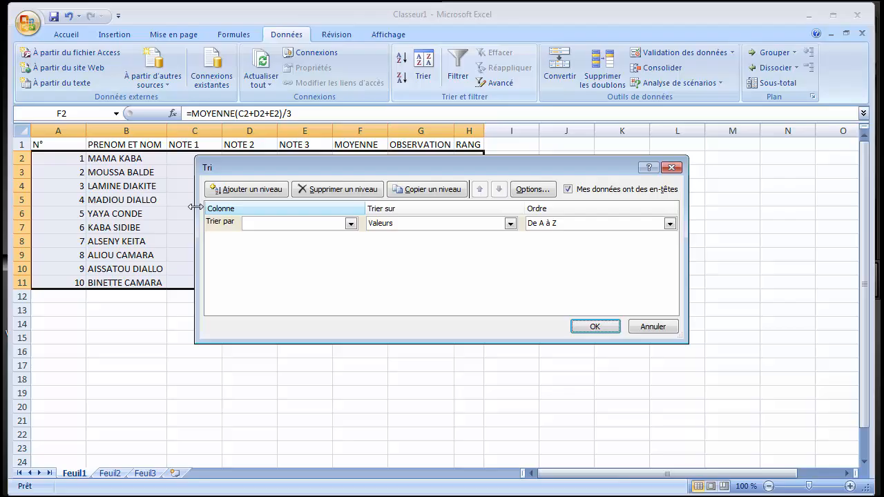
left_click(351, 224)
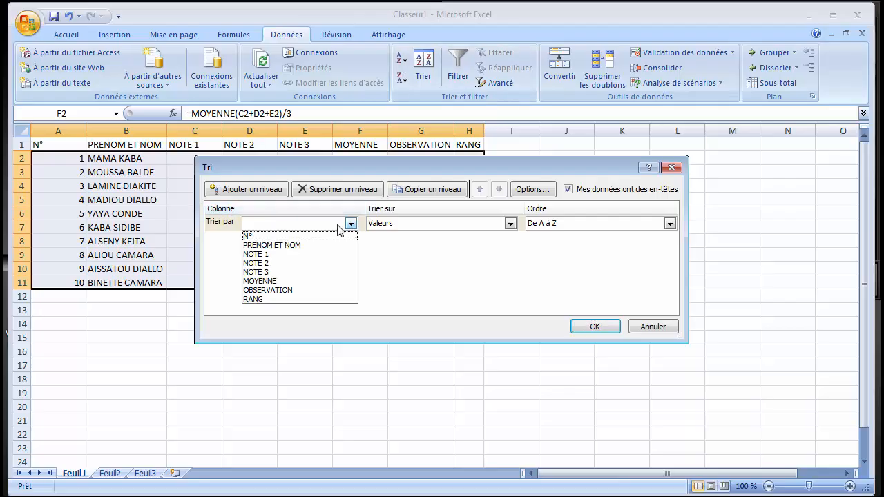
left_click(260, 281)
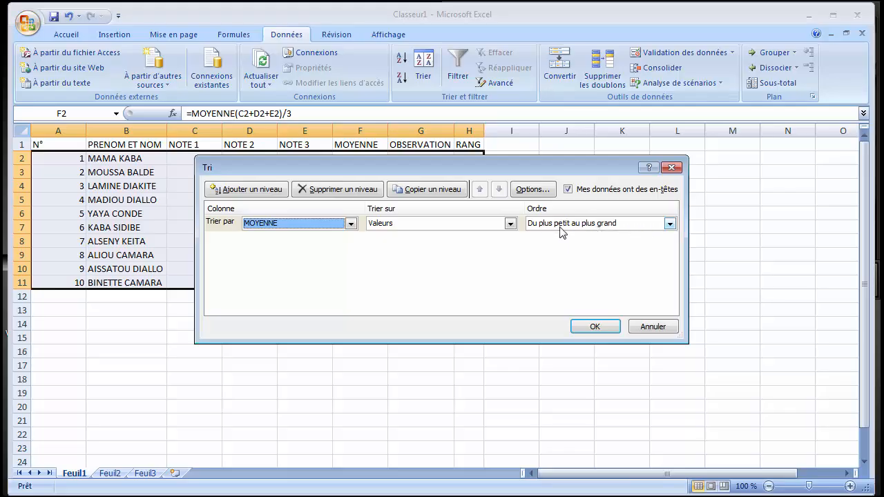
left_click(669, 223)
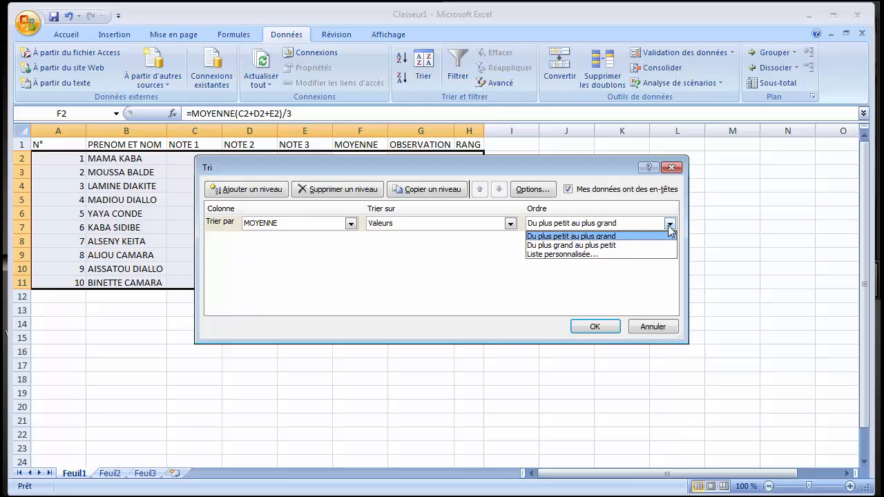
left_click(573, 246)
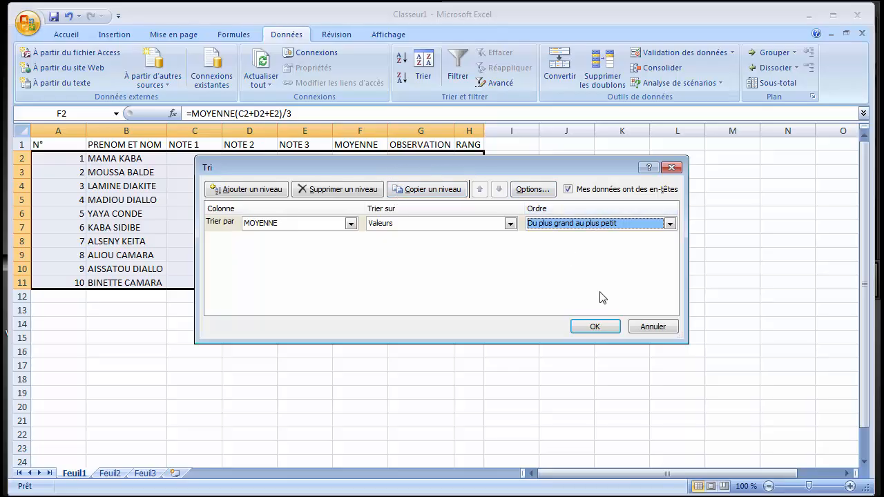
left_click(603, 321)
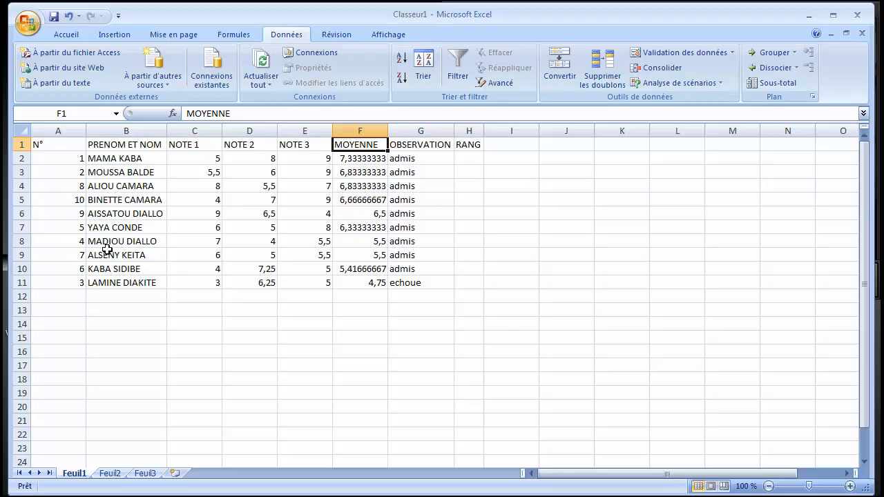
Begin a RANG formula in RANG cell H2 with F2 as the number to rank.
left_click(471, 156)
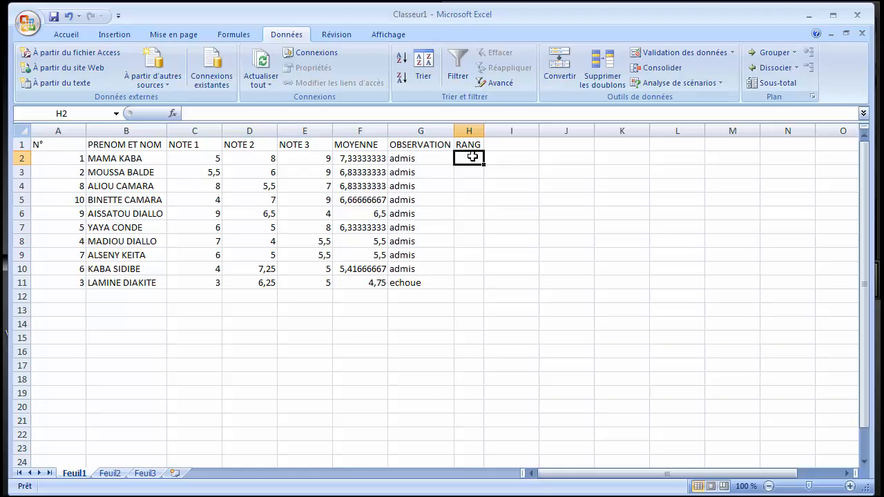
type("=r")
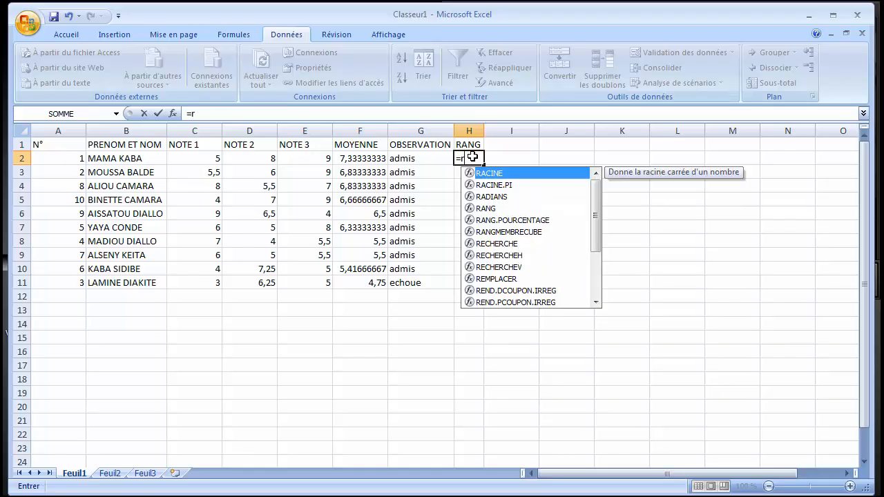
type("ang")
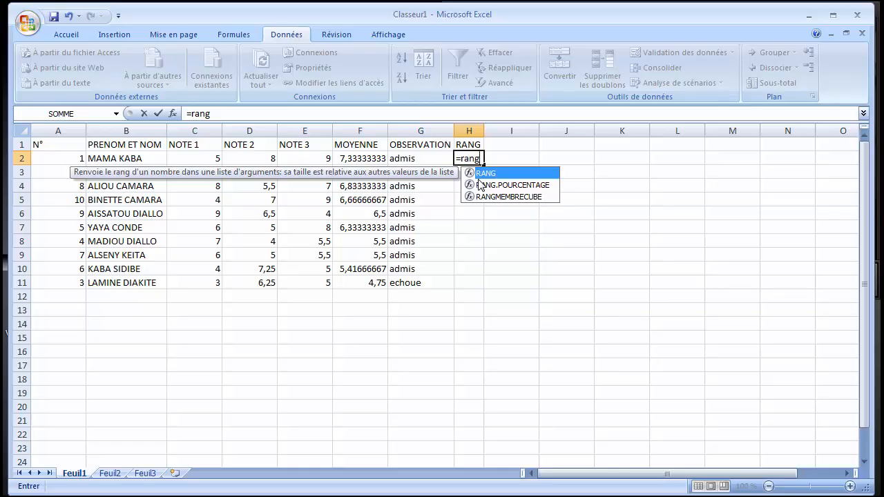
double_click(480, 174)
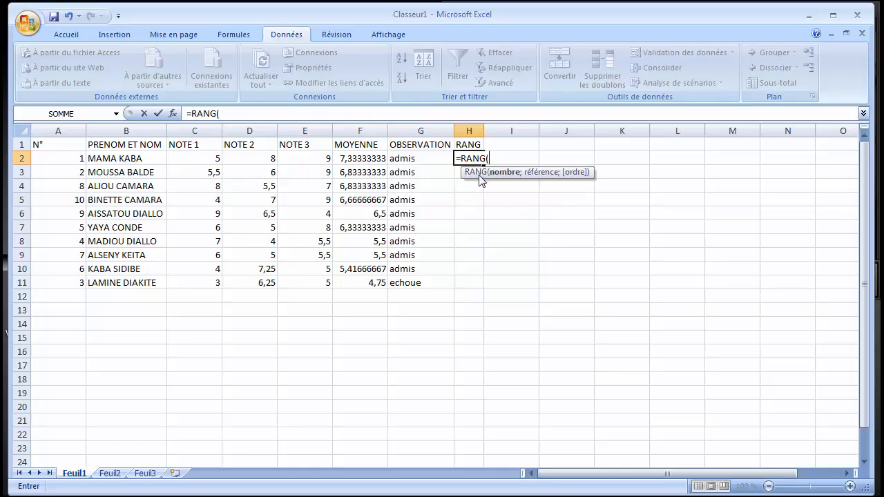
left_click(352, 159)
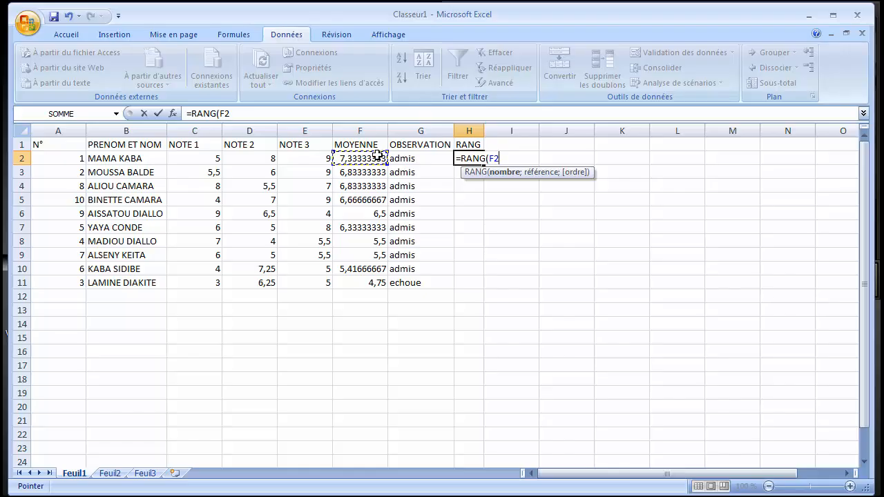
Complete the RANG formula in H2 with the absolute reference $F$2:$F$11 and descending order 0.
type(";")
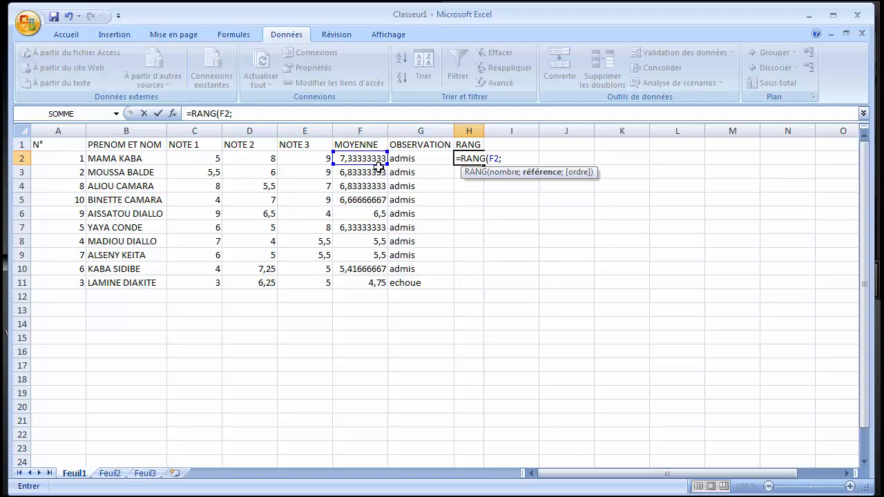
left_click_drag(375, 158, 367, 283)
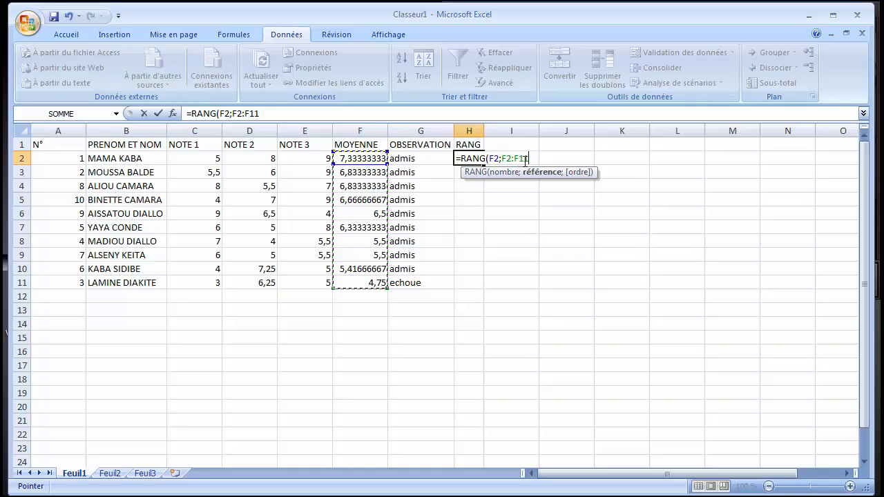
key("F4")
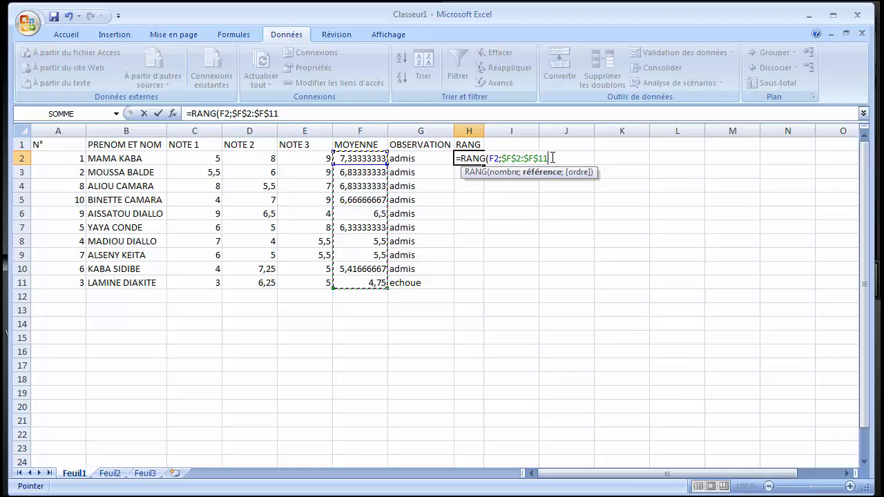
type(";")
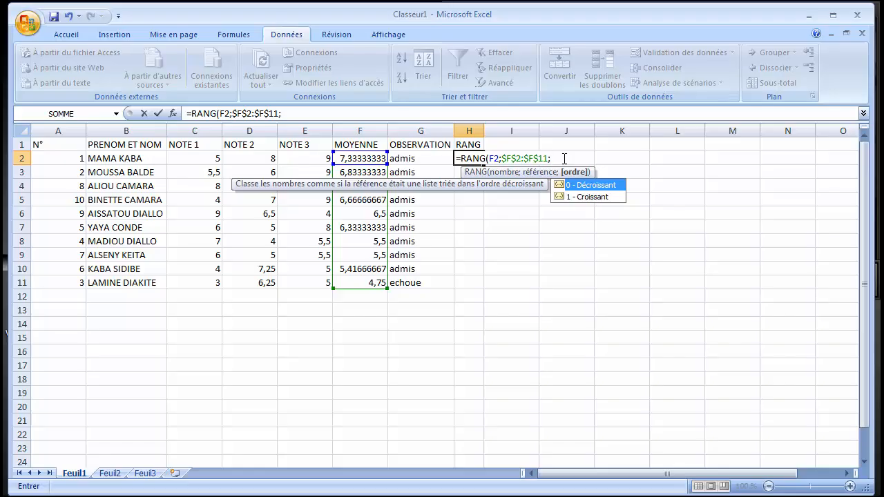
type("0)")
key("Return")
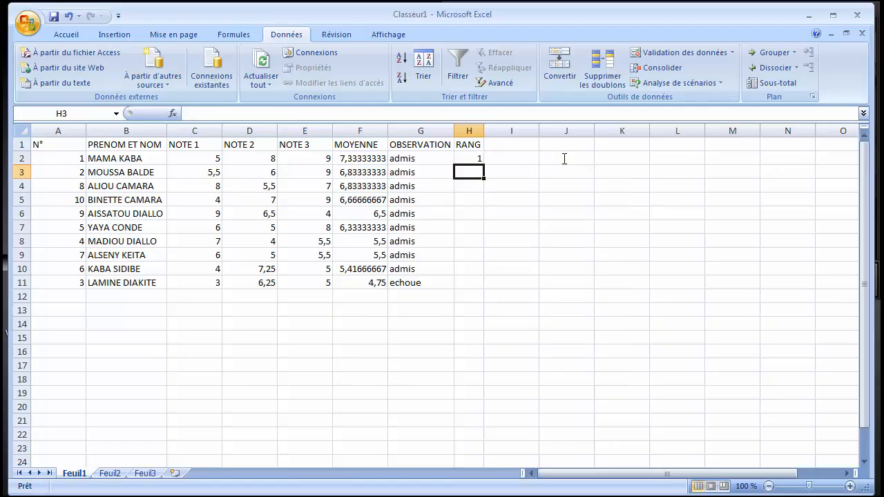
Apply the custom number format [=1]"1er";0"eme" to the rank in H2.
left_click(468, 156)
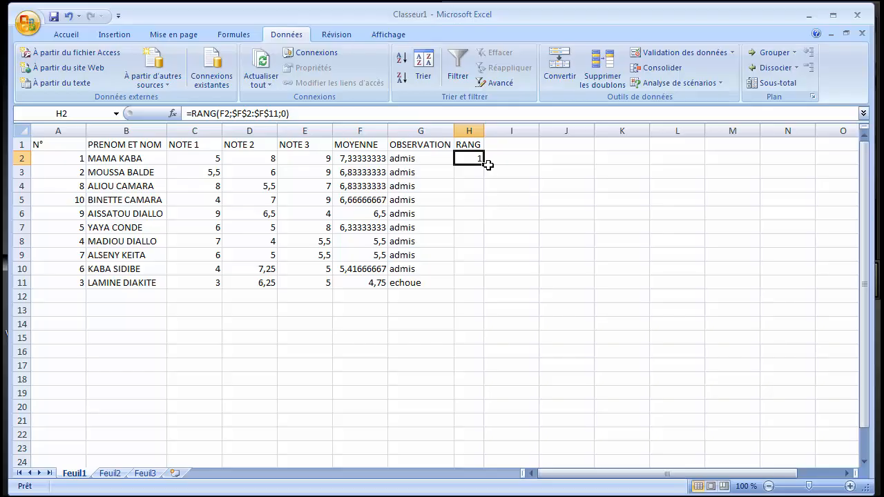
left_click(69, 36)
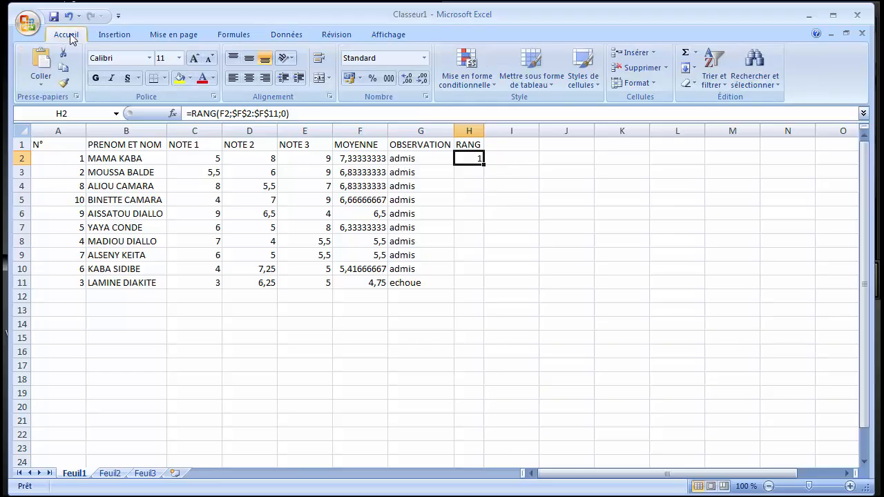
left_click(426, 98)
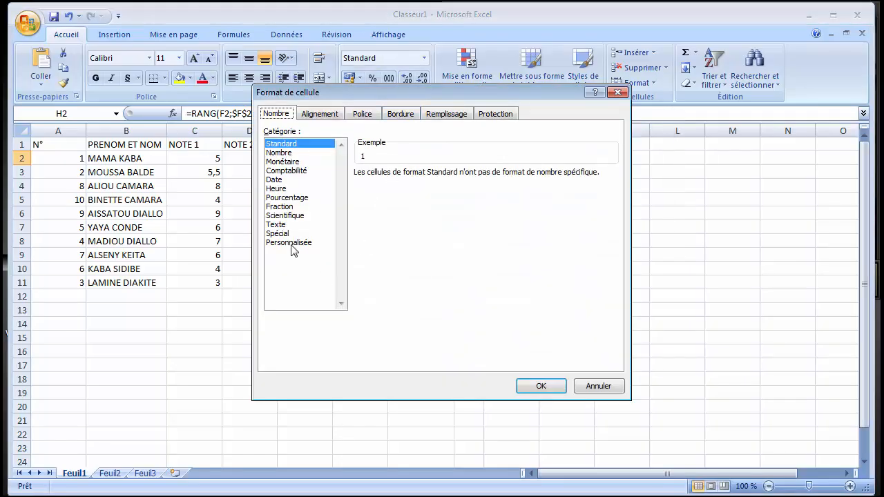
left_click(288, 242)
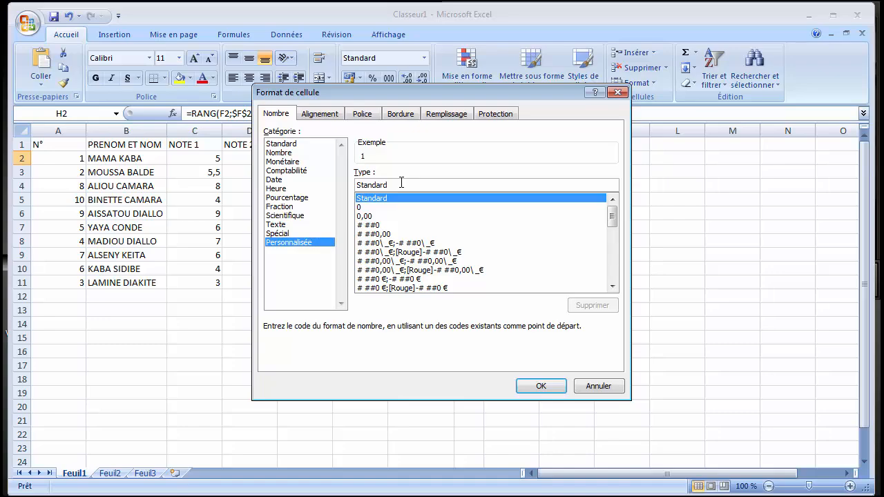
left_click_drag(402, 182, 348, 182)
key("BackSpace")
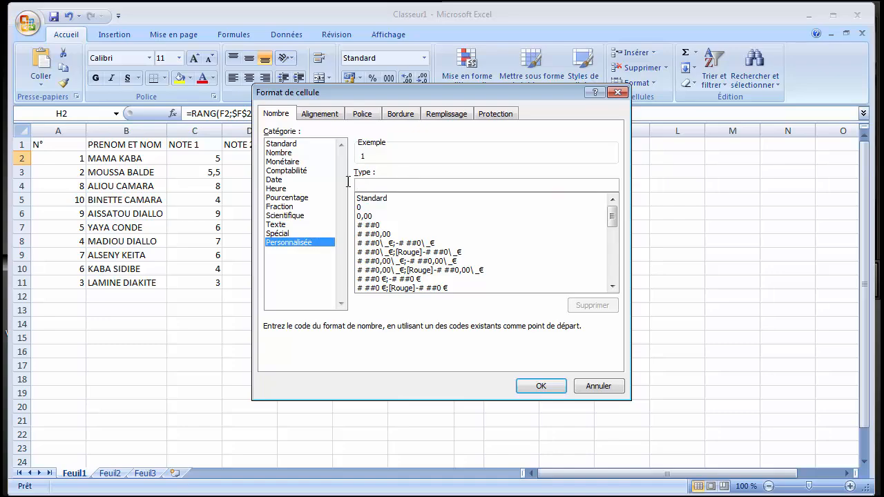
type("[=1]\"1er\";0\"eme")
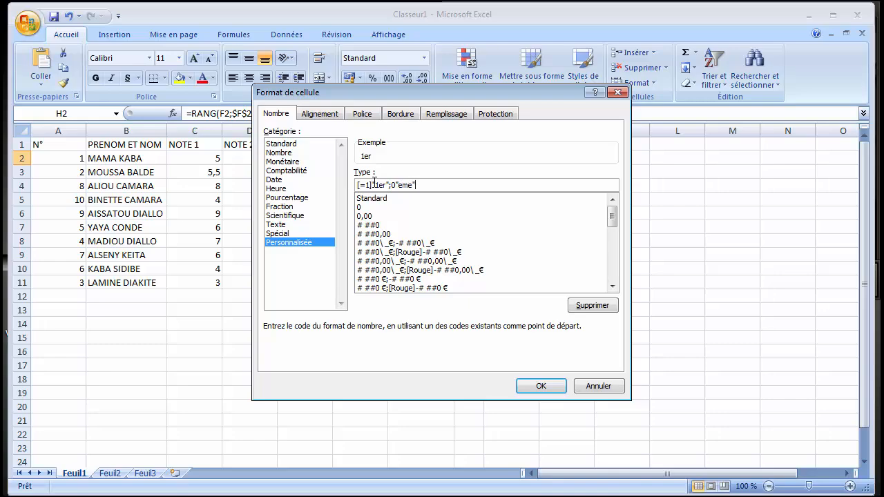
type("\"")
left_click(556, 388)
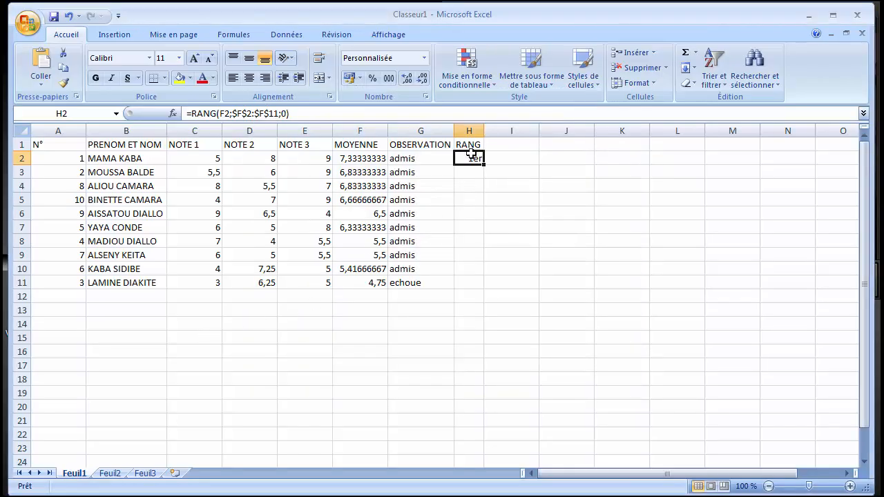
Copy the rank formula from H2 down to H11 and autofit the width of column H.
left_click_drag(483, 165, 485, 284)
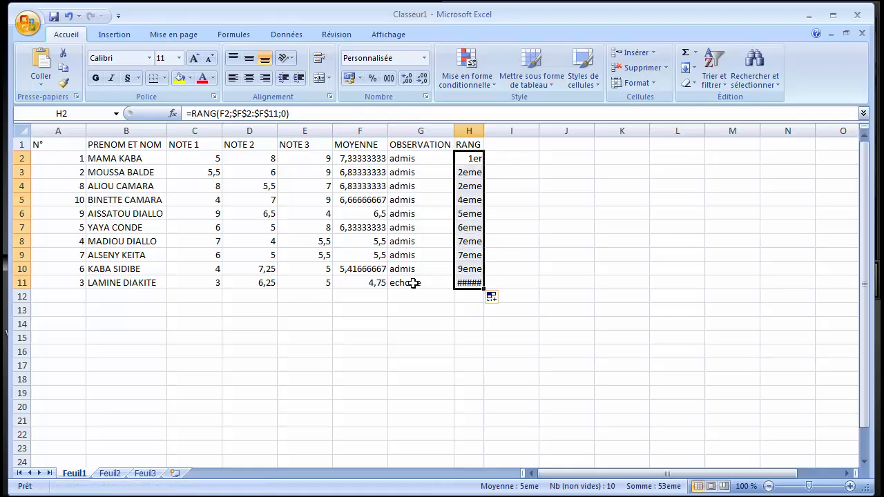
double_click(483, 131)
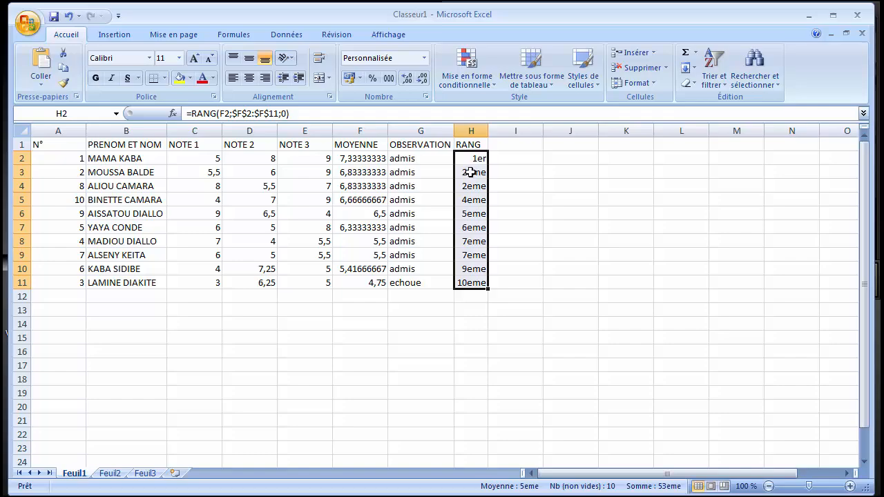